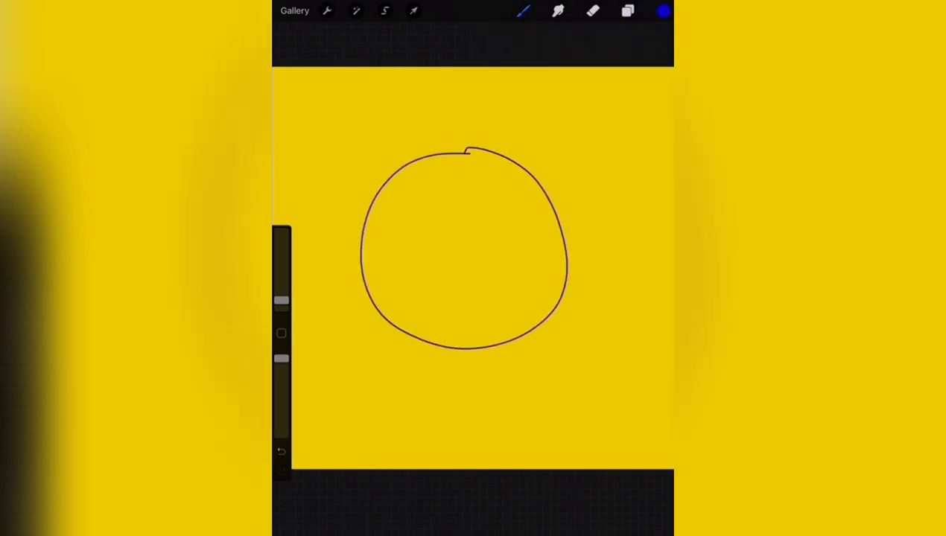
Step: Open Edit Shape on the snapped head circle to even it into a clean ellipse
{"action": "left_click", "coordinate": [472, 25]}
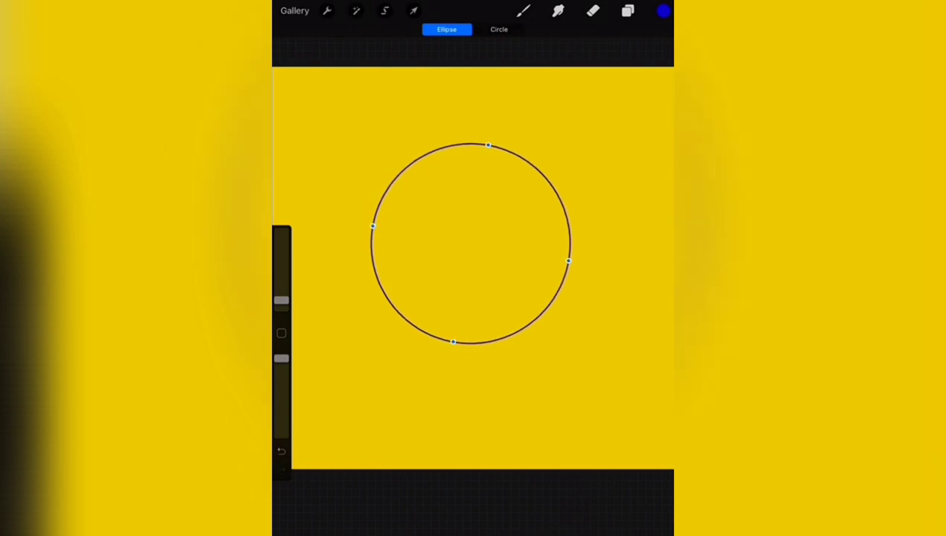
Step: Draw mirrored wavy tentacles hanging down from the head's lower edge
{"action": "scroll", "coordinate": [473, 246], "scroll_direction": "up", "scroll_amount": 5}
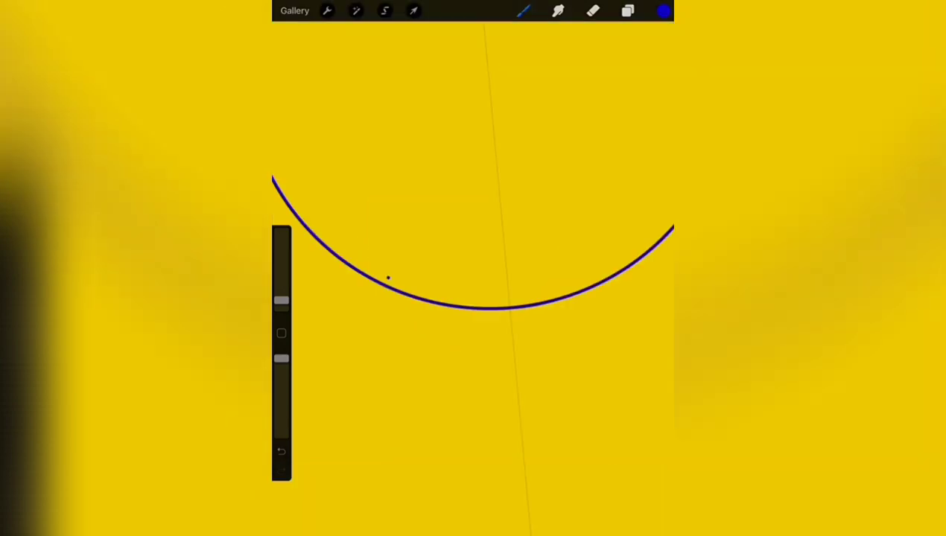
{"action": "mouse_move", "coordinate": [388, 277]}
{"action": "left_mouse_down"}
{"action": "mouse_move", "coordinate": [380, 328]}
{"action": "mouse_move", "coordinate": [421, 446]}
{"action": "mouse_move", "coordinate": [442, 441]}
{"action": "mouse_move", "coordinate": [459, 406]}
{"action": "mouse_move", "coordinate": [459, 306]}
{"action": "left_mouse_up"}
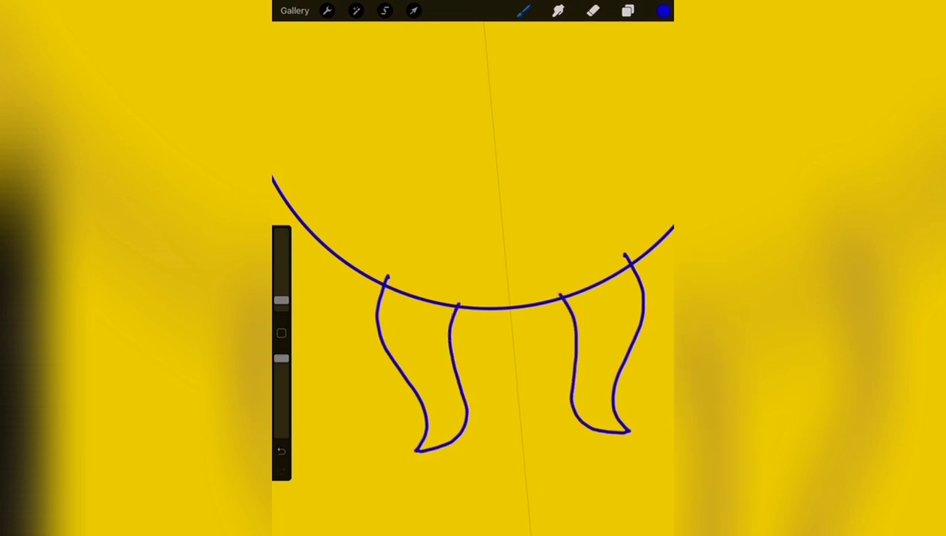
{"action": "scroll", "coordinate": [472, 268], "scroll_direction": "down", "scroll_amount": 3}
{"action": "scroll", "coordinate": [472, 268], "scroll_direction": "up", "scroll_amount": 3}
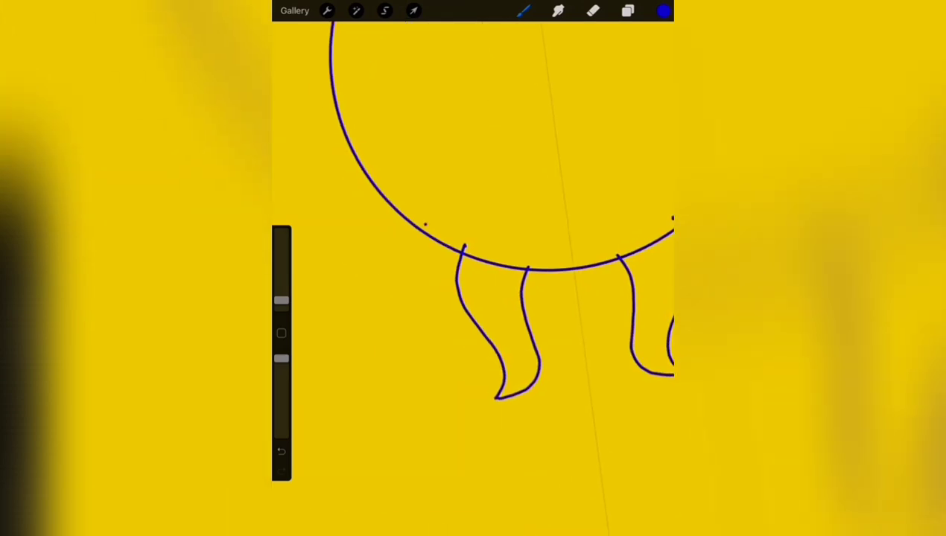
{"action": "mouse_move", "coordinate": [425, 223]}
{"action": "left_mouse_down"}
{"action": "mouse_move", "coordinate": [389, 356]}
{"action": "mouse_move", "coordinate": [459, 316]}
{"action": "mouse_move", "coordinate": [459, 364]}
{"action": "left_mouse_up"}
Step: Draw short bands across the tentacle tops joining them to the head
{"action": "scroll", "coordinate": [472, 268], "scroll_direction": "down", "scroll_amount": 2}
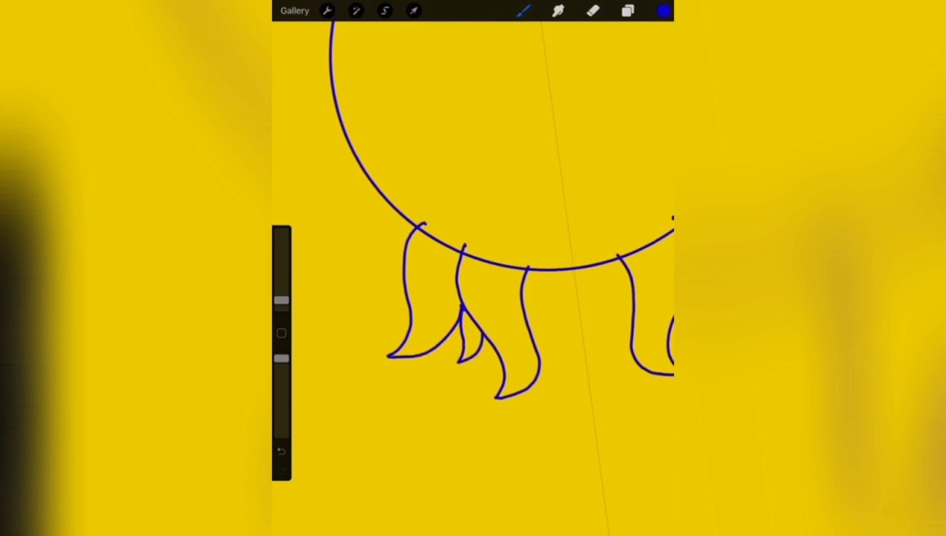
{"action": "scroll", "coordinate": [472, 268], "scroll_direction": "down", "scroll_amount": 2}
{"action": "scroll", "coordinate": [472, 268], "scroll_direction": "up", "scroll_amount": 2}
{"action": "left_click_drag", "start_coordinate": [395, 224], "coordinate": [552, 216]}
{"action": "scroll", "coordinate": [473, 268], "scroll_direction": "down", "scroll_amount": 2}
{"action": "left_click", "coordinate": [628, 10]}
Step: Fill the head and middle tentacle with blue and add a white edge highlight
{"action": "left_click_drag", "start_coordinate": [663, 10], "coordinate": [514, 137]}
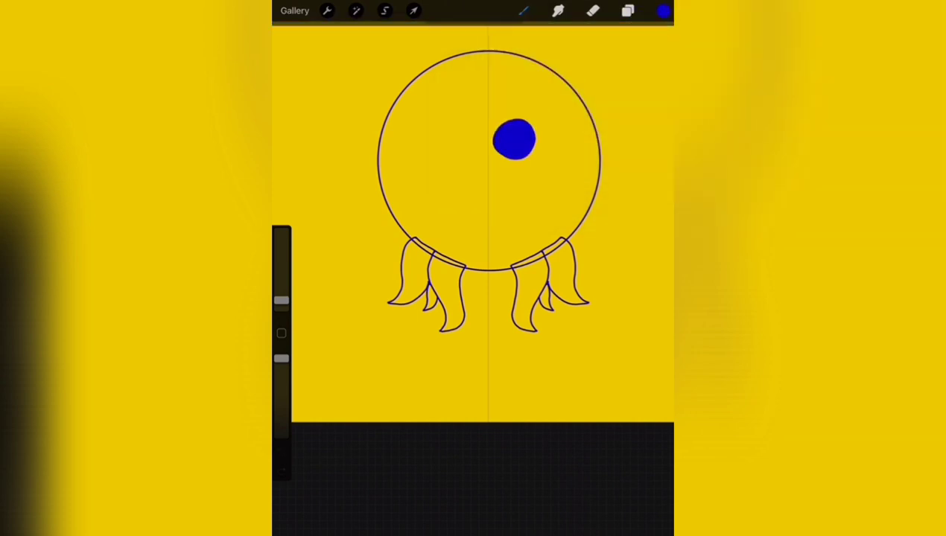
{"action": "left_click", "coordinate": [628, 11]}
{"action": "mouse_move", "coordinate": [664, 11]}
{"action": "left_mouse_down"}
{"action": "mouse_move", "coordinate": [447, 279]}
{"action": "mouse_move", "coordinate": [447, 306]}
{"action": "left_mouse_up"}
{"action": "left_click", "coordinate": [664, 11]}
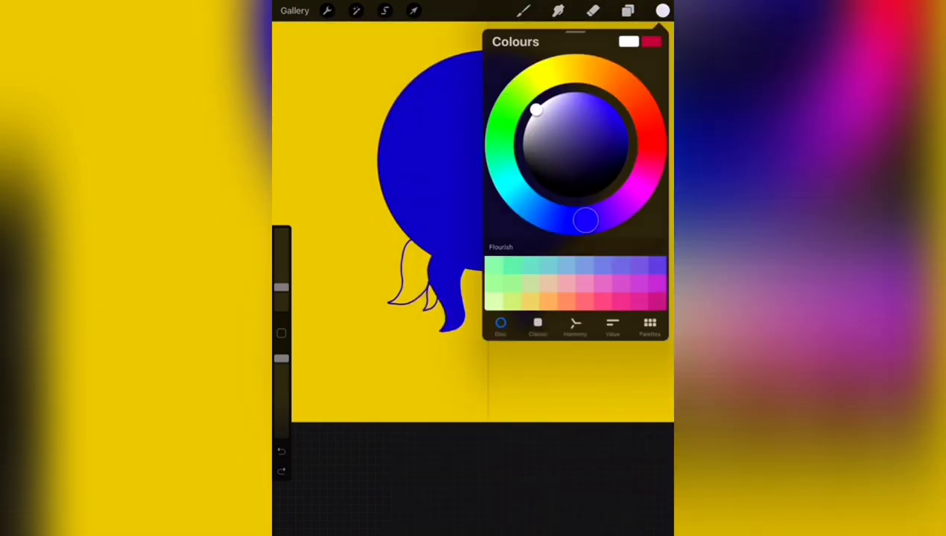
{"action": "scroll", "coordinate": [472, 223], "scroll_direction": "up", "scroll_amount": 3}
{"action": "scroll", "coordinate": [472, 268], "scroll_direction": "up", "scroll_amount": 3}
{"action": "mouse_move", "coordinate": [441, 133]}
{"action": "left_mouse_down"}
{"action": "mouse_move", "coordinate": [428, 237]}
{"action": "mouse_move", "coordinate": [451, 280]}
{"action": "mouse_move", "coordinate": [440, 376]}
{"action": "left_mouse_up"}
Step: Fill the left tentacle with blue and brush a white highlight along its edge
{"action": "scroll", "coordinate": [473, 268], "scroll_direction": "down", "scroll_amount": 3}
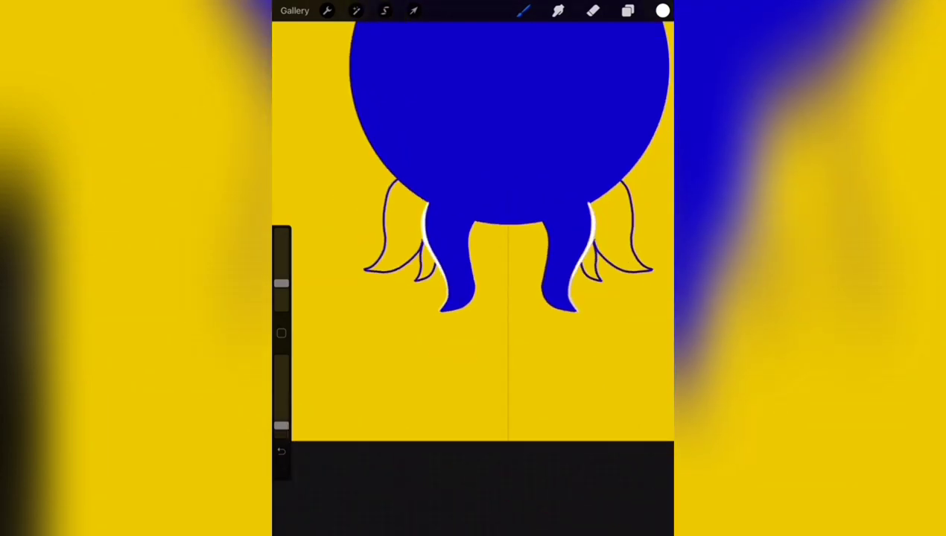
{"action": "scroll", "coordinate": [473, 268], "scroll_direction": "up", "scroll_amount": 3}
{"action": "left_click", "coordinate": [628, 11]}
{"action": "left_click_drag", "start_coordinate": [664, 10], "coordinate": [358, 261]}
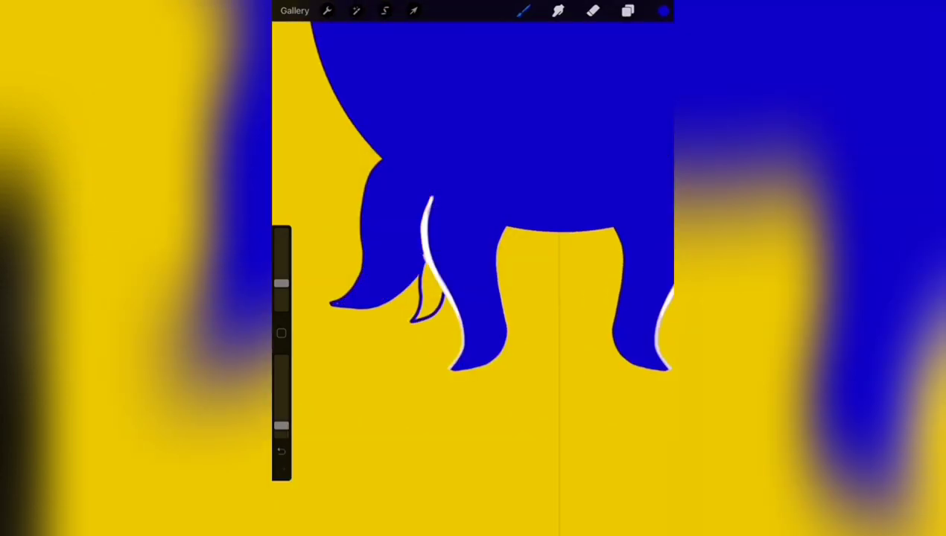
{"action": "left_click", "coordinate": [663, 11]}
{"action": "left_click_drag", "start_coordinate": [547, 97], "coordinate": [532, 114]}
{"action": "scroll", "coordinate": [472, 268], "scroll_direction": "up", "scroll_amount": 3}
{"action": "left_click", "coordinate": [628, 10]}
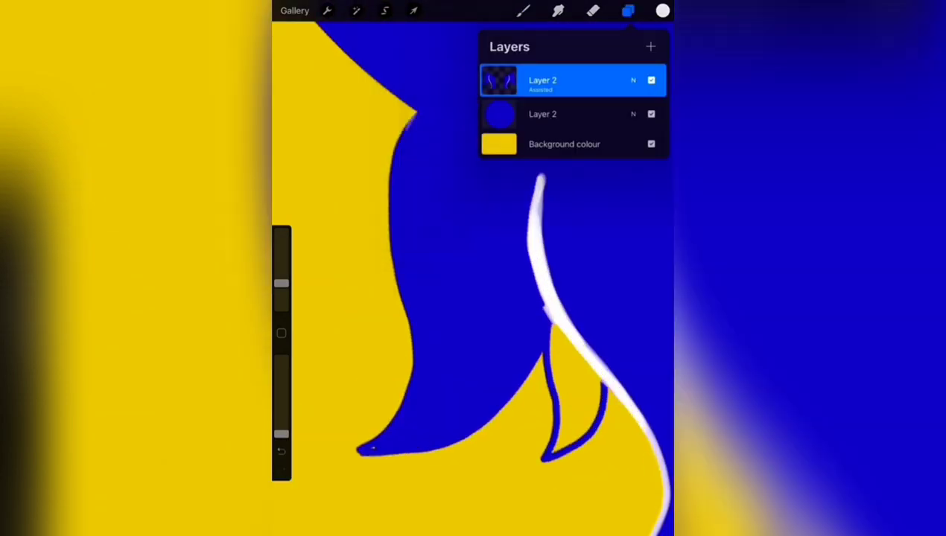
{"action": "mouse_move", "coordinate": [415, 113]}
{"action": "left_mouse_down"}
{"action": "mouse_move", "coordinate": [402, 305]}
{"action": "mouse_move", "coordinate": [393, 283]}
{"action": "left_mouse_up"}
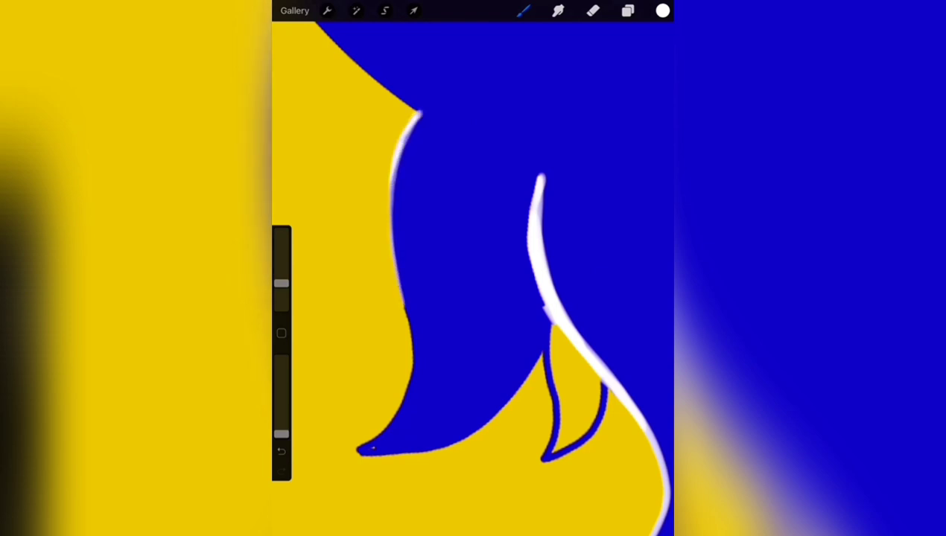
{"action": "scroll", "coordinate": [472, 268], "scroll_direction": "down", "scroll_amount": 3}
{"action": "scroll", "coordinate": [472, 268], "scroll_direction": "down", "scroll_amount": 2}
Step: Shrink the brush size for darker blue shading and a thin curling left tail line
{"action": "scroll", "coordinate": [472, 224], "scroll_direction": "up", "scroll_amount": 5}
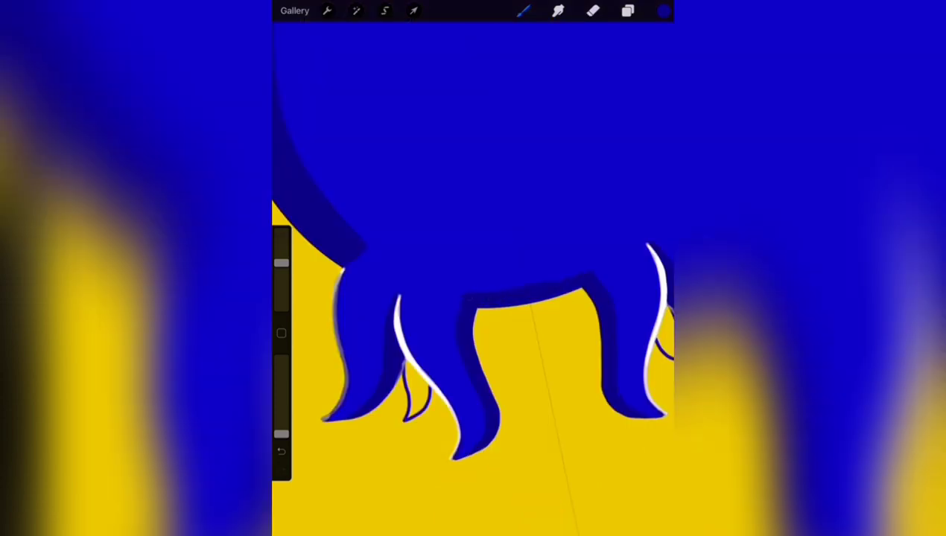
{"action": "left_click_drag", "start_coordinate": [281, 262], "coordinate": [281, 294]}
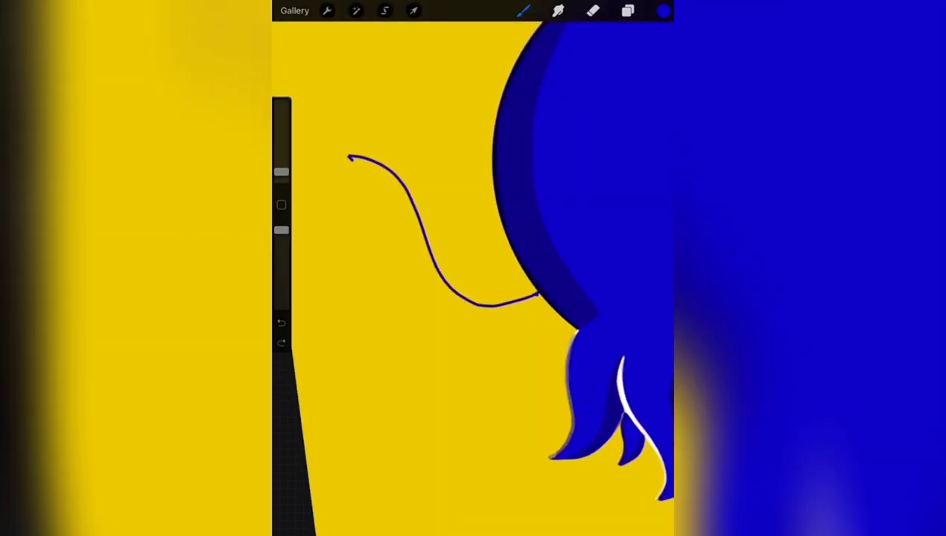
Step: Complete both curling side tentacle outlines and fill the right one with blue
{"action": "mouse_move", "coordinate": [349, 157]}
{"action": "left_mouse_down"}
{"action": "mouse_move", "coordinate": [377, 186]}
{"action": "mouse_move", "coordinate": [447, 330]}
{"action": "mouse_move", "coordinate": [570, 333]}
{"action": "left_mouse_up"}
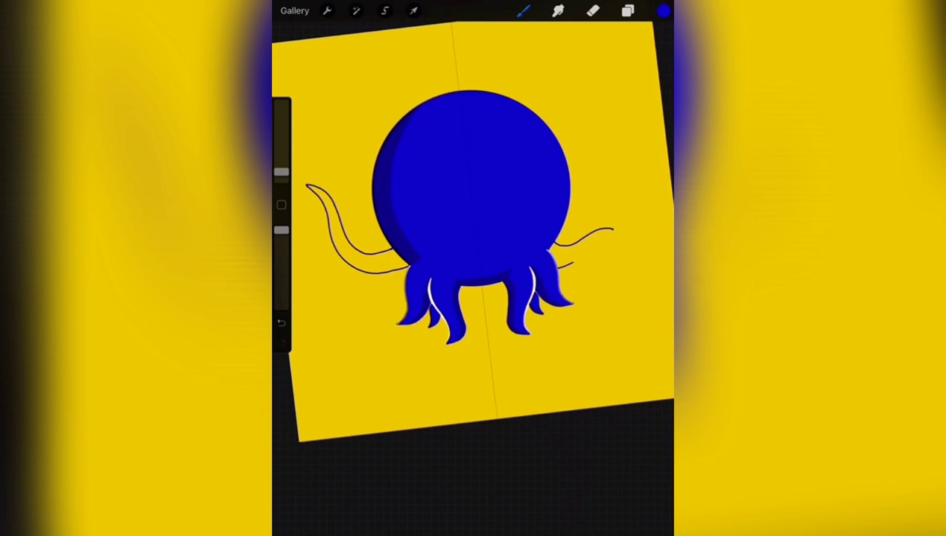
{"action": "scroll", "coordinate": [566, 283], "scroll_direction": "up", "scroll_amount": 5}
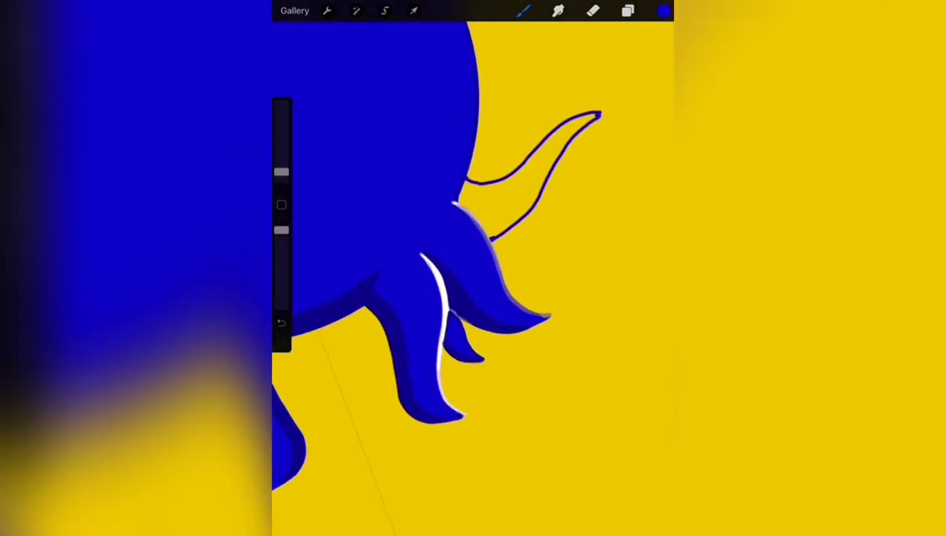
{"action": "mouse_move", "coordinate": [495, 237]}
{"action": "left_mouse_down"}
{"action": "mouse_move", "coordinate": [540, 201]}
{"action": "mouse_move", "coordinate": [602, 116]}
{"action": "left_mouse_up"}
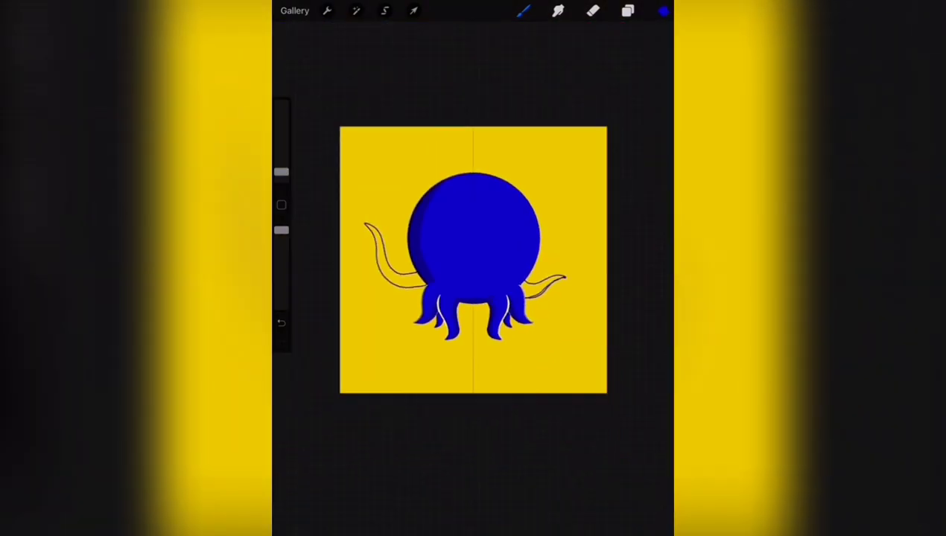
{"action": "left_click_drag", "start_coordinate": [663, 11], "coordinate": [555, 160]}
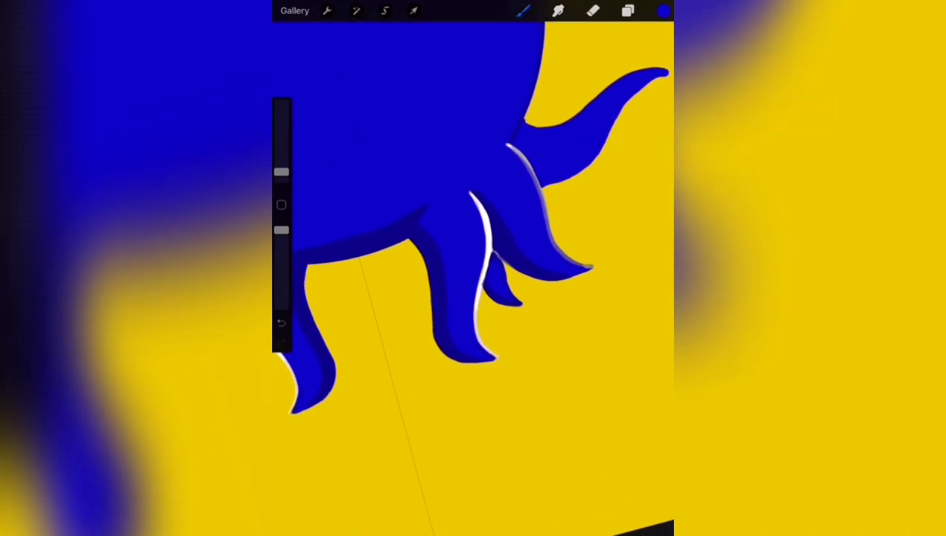
{"action": "scroll", "coordinate": [473, 224], "scroll_direction": "down", "scroll_amount": 5}
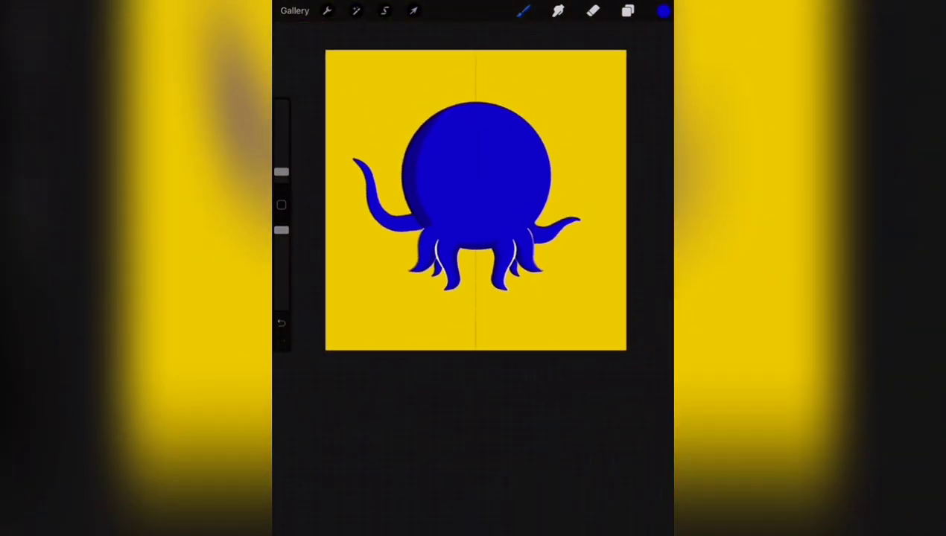
Step: Select the Monoline brush and make Layer 3 the active layer
{"action": "scroll", "coordinate": [473, 224], "scroll_direction": "up", "scroll_amount": 10}
{"action": "left_click", "coordinate": [523, 10]}
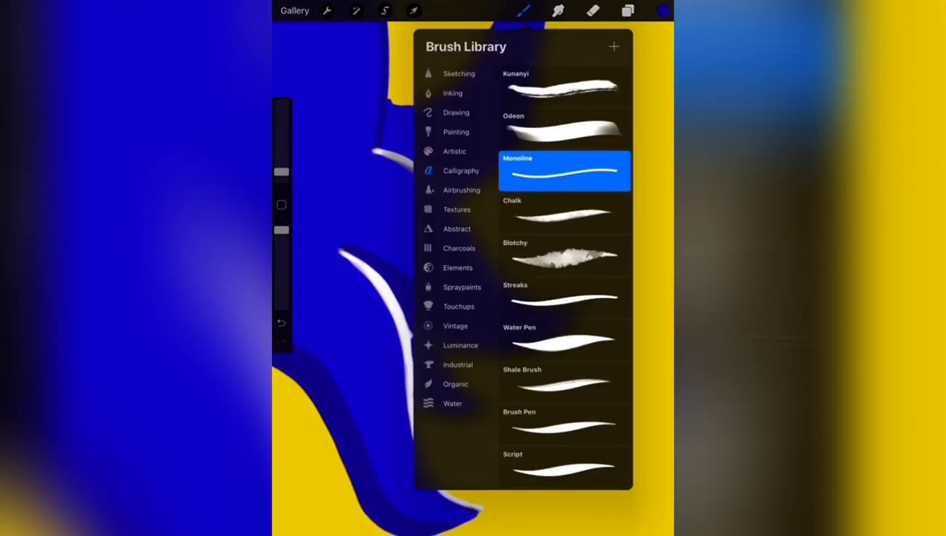
{"action": "left_click", "coordinate": [523, 10]}
{"action": "left_click", "coordinate": [628, 10]}
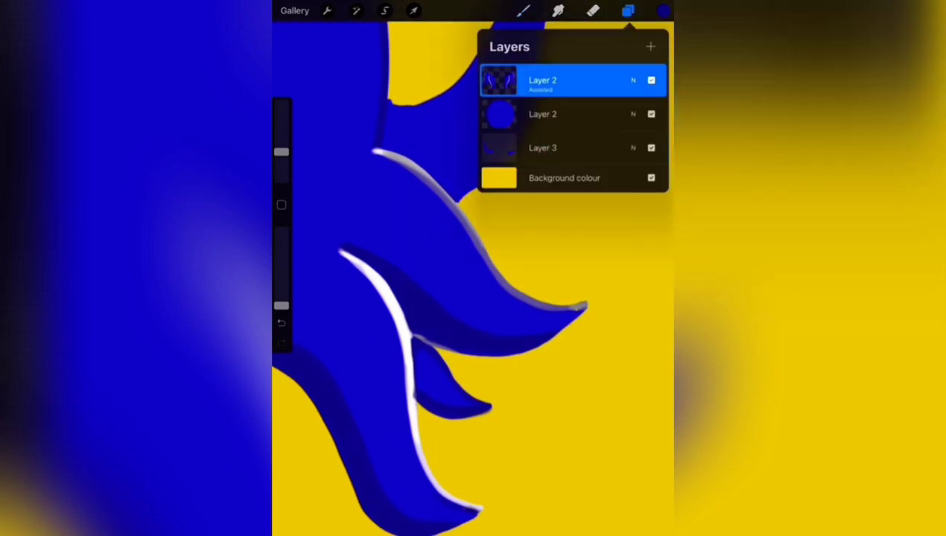
{"action": "left_click", "coordinate": [569, 147]}
{"action": "left_click", "coordinate": [628, 10]}
Step: Erase along the upper tentacle's edge and draw a short shape on it
{"action": "scroll", "coordinate": [473, 276], "scroll_direction": "down", "scroll_amount": 5}
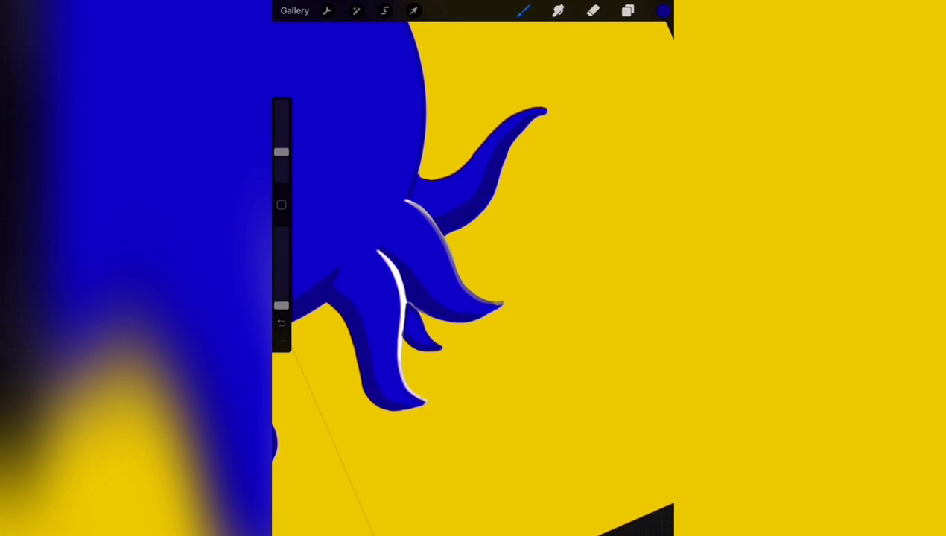
{"action": "scroll", "coordinate": [473, 276], "scroll_direction": "down", "scroll_amount": 5}
{"action": "scroll", "coordinate": [473, 276], "scroll_direction": "up", "scroll_amount": 6}
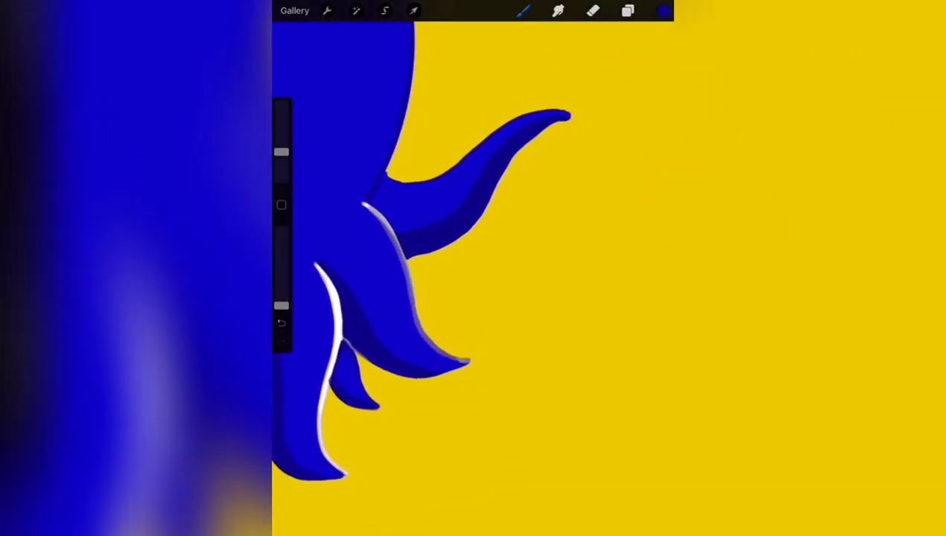
{"action": "left_click", "coordinate": [593, 10]}
{"action": "scroll", "coordinate": [473, 276], "scroll_direction": "up", "scroll_amount": 5}
{"action": "left_click_drag", "start_coordinate": [447, 224], "coordinate": [567, 124]}
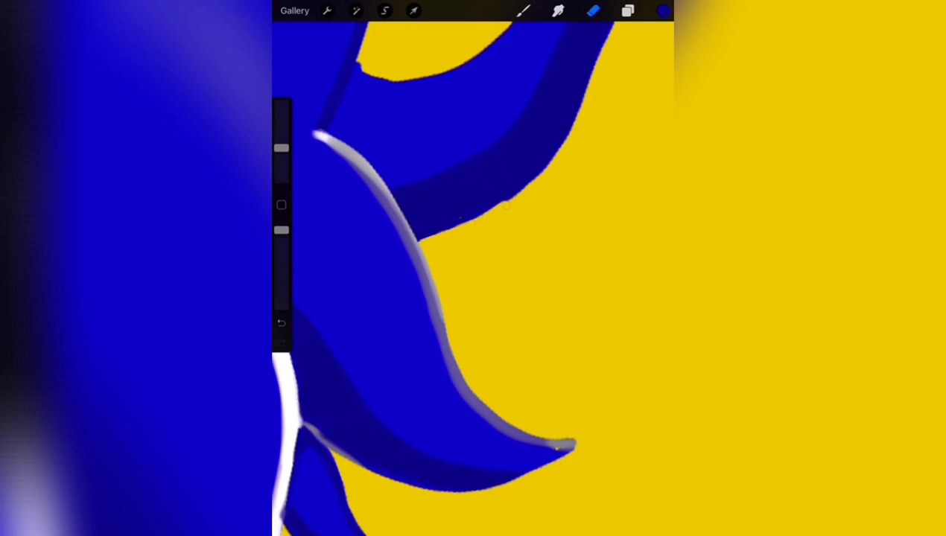
{"action": "scroll", "coordinate": [473, 276], "scroll_direction": "down", "scroll_amount": 3}
{"action": "scroll", "coordinate": [473, 275], "scroll_direction": "up", "scroll_amount": 2}
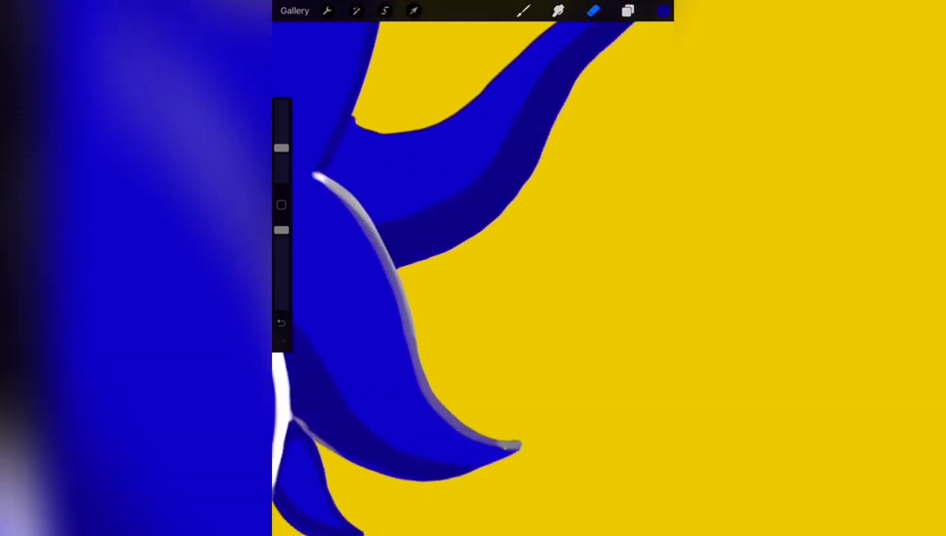
{"action": "left_click_drag", "start_coordinate": [533, 149], "coordinate": [521, 187]}
{"action": "scroll", "coordinate": [473, 275], "scroll_direction": "down", "scroll_amount": 5}
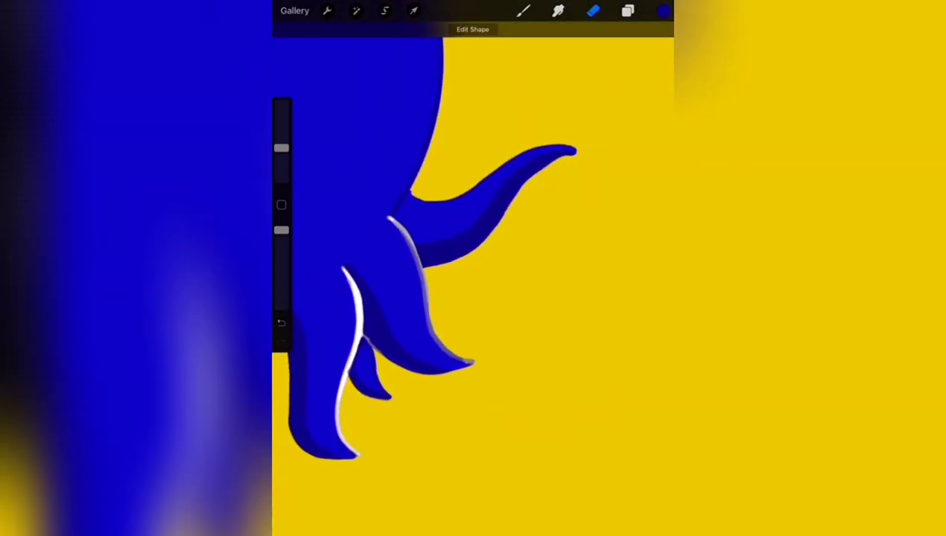
{"action": "scroll", "coordinate": [473, 276], "scroll_direction": "up", "scroll_amount": 3}
Step: Fill the first eye oval on the head's upper left with solid black
{"action": "left_click", "coordinate": [663, 10]}
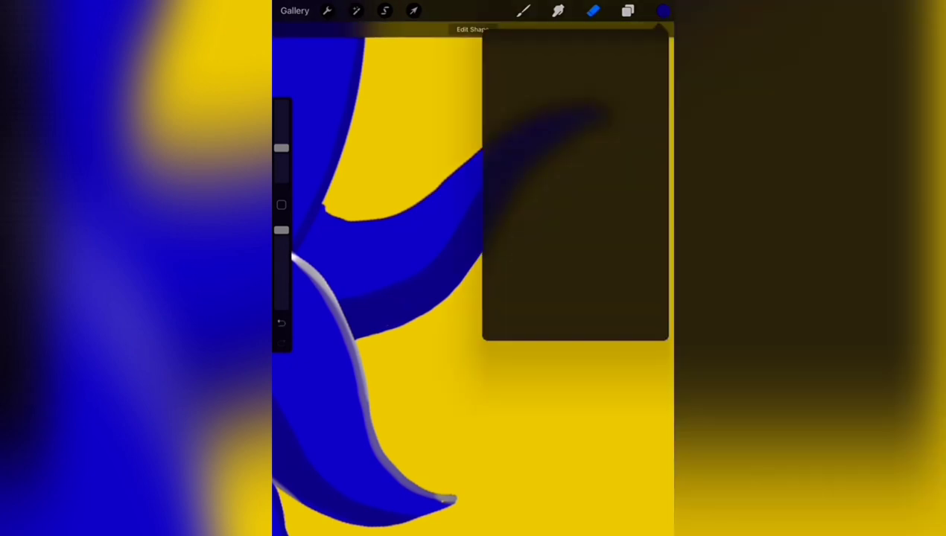
{"action": "left_click", "coordinate": [524, 10]}
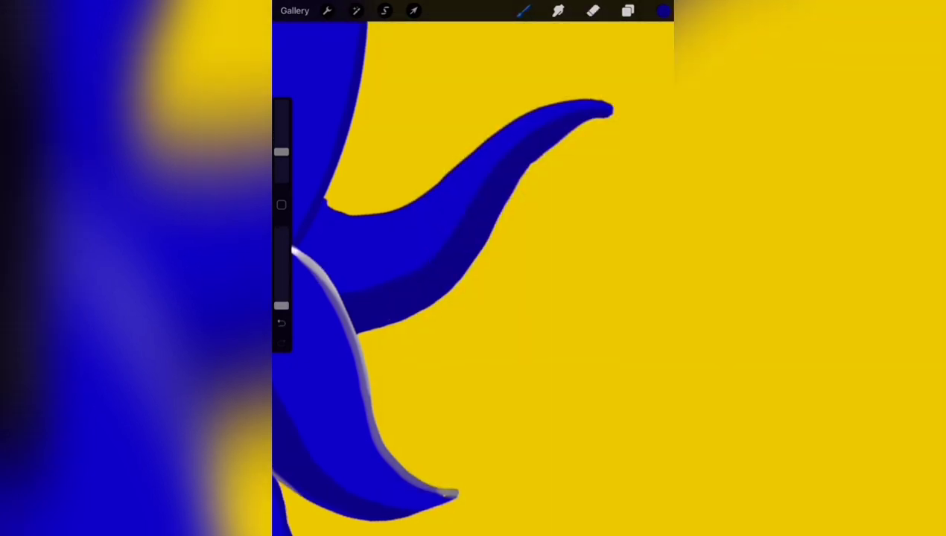
{"action": "scroll", "coordinate": [473, 276], "scroll_direction": "down", "scroll_amount": 5}
{"action": "scroll", "coordinate": [473, 276], "scroll_direction": "up", "scroll_amount": 5}
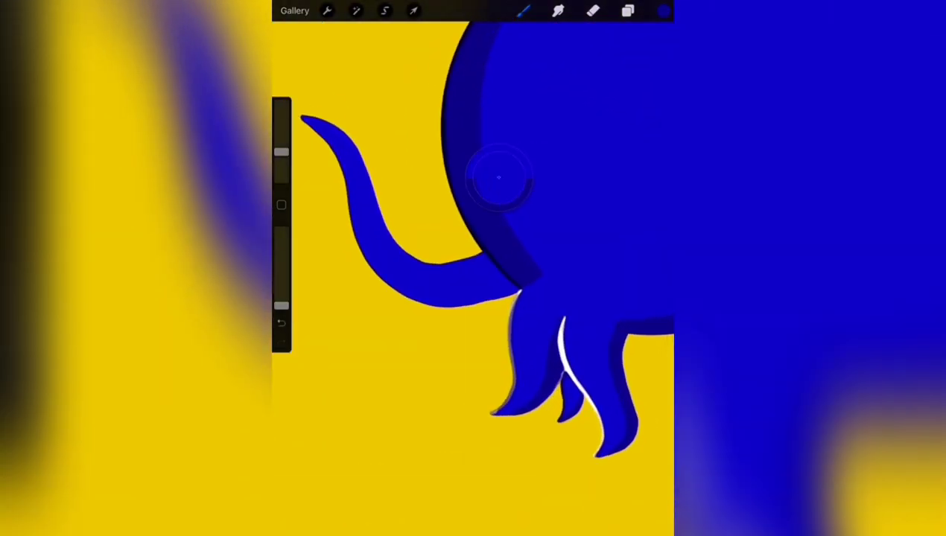
{"action": "scroll", "coordinate": [473, 276], "scroll_direction": "up", "scroll_amount": 5}
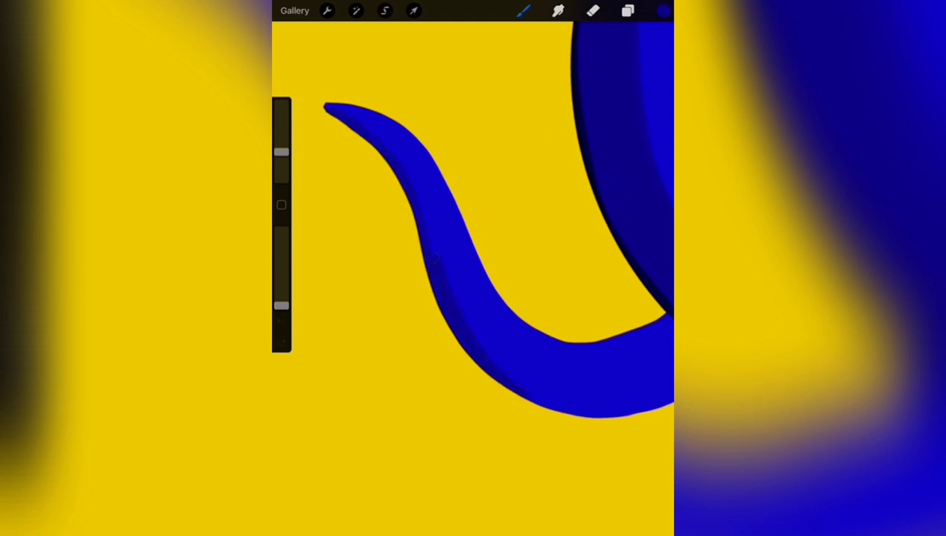
{"action": "scroll", "coordinate": [473, 275], "scroll_direction": "down", "scroll_amount": 3}
{"action": "scroll", "coordinate": [473, 276], "scroll_direction": "up", "scroll_amount": 2}
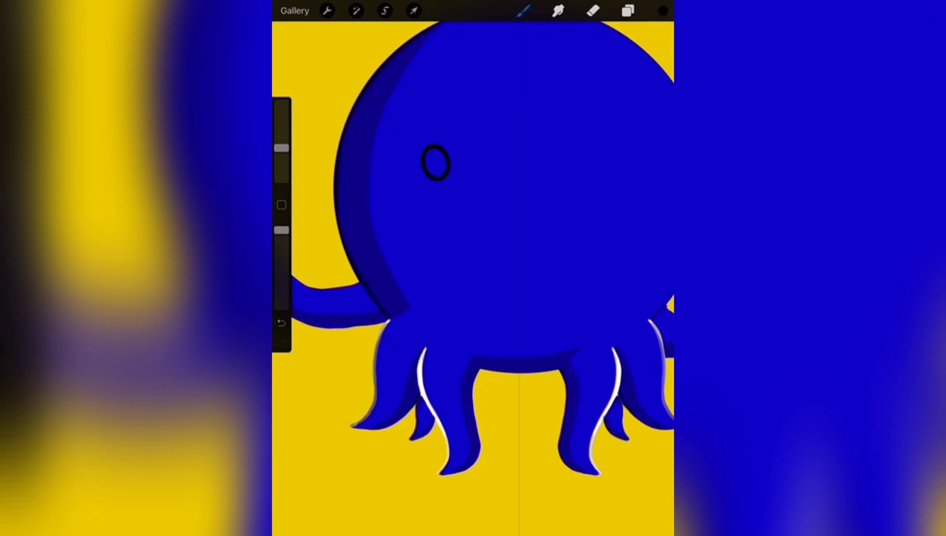
{"action": "left_click_drag", "start_coordinate": [662, 11], "coordinate": [436, 162]}
Step: Tilt the black eye slightly clockwise and fine-tune its lower edge with Transform
{"action": "left_click", "coordinate": [414, 11]}
{"action": "left_click_drag", "start_coordinate": [435, 124], "coordinate": [442, 127]}
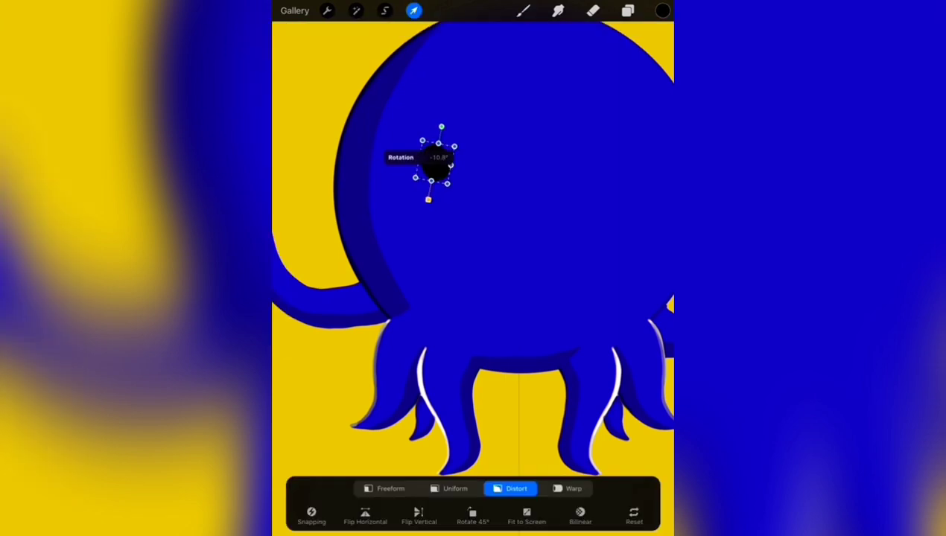
{"action": "left_click_drag", "start_coordinate": [447, 186], "coordinate": [448, 186]}
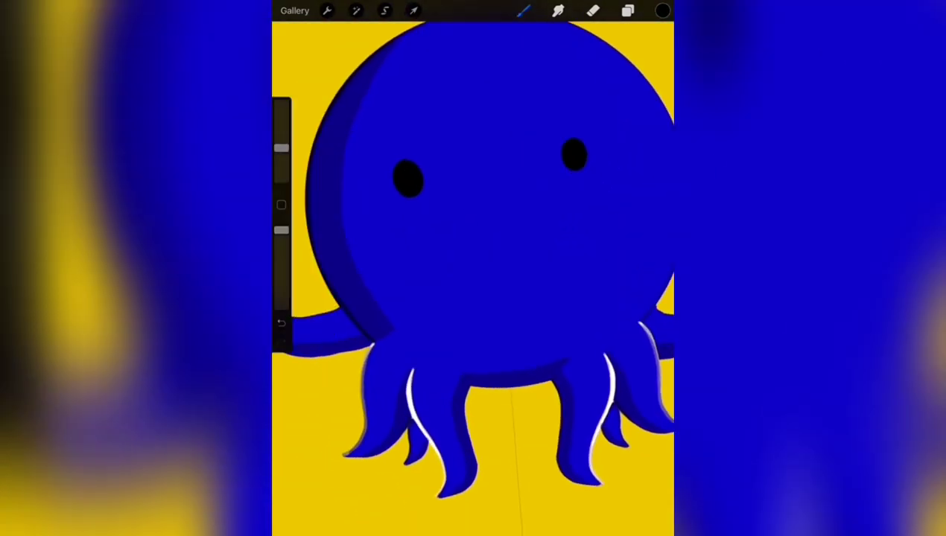
Step: Switch to black and draw a curved QuickShape smile across the face
{"action": "left_click", "coordinate": [663, 10]}
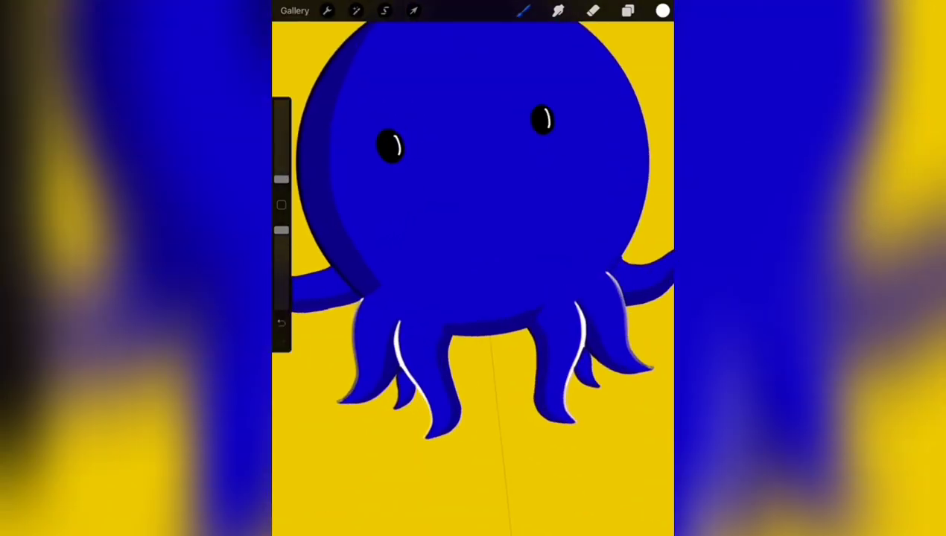
{"action": "left_click", "coordinate": [662, 10]}
{"action": "mouse_move", "coordinate": [400, 219]}
{"action": "left_mouse_down"}
{"action": "mouse_move", "coordinate": [465, 262]}
{"action": "mouse_move", "coordinate": [540, 223]}
{"action": "mouse_move", "coordinate": [561, 186]}
{"action": "left_mouse_up"}
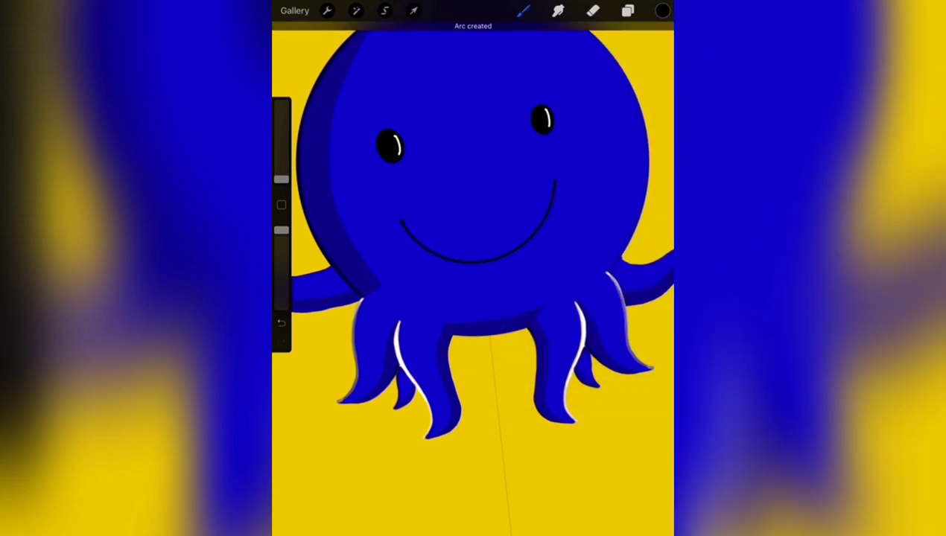
{"action": "left_click", "coordinate": [474, 25]}
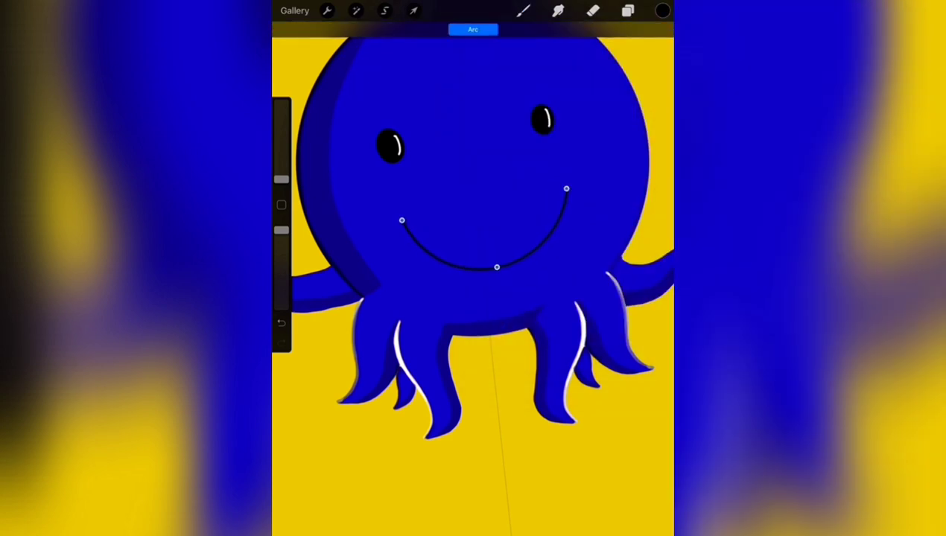
{"action": "scroll", "coordinate": [473, 269], "scroll_direction": "down", "scroll_amount": 5}
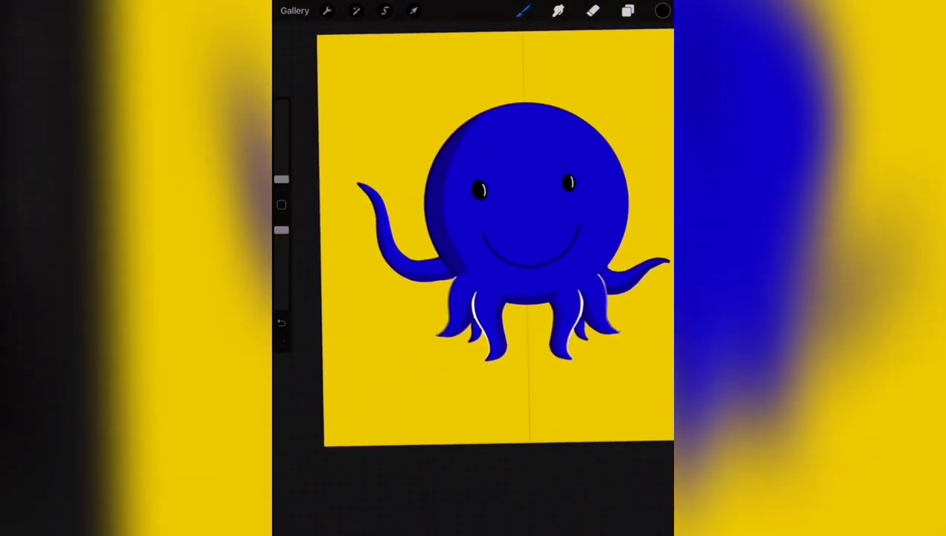
Step: Merge Layer 4 into Layer 2 in the Layers panel
{"action": "scroll", "coordinate": [473, 246], "scroll_direction": "up", "scroll_amount": 3}
{"action": "left_click", "coordinate": [628, 11]}
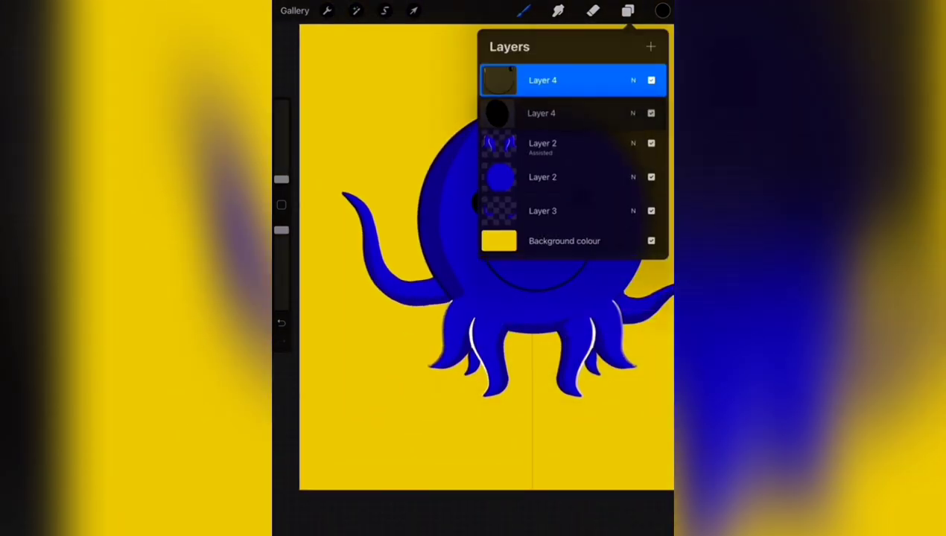
{"action": "left_click_drag", "start_coordinate": [543, 147], "coordinate": [542, 119]}
{"action": "left_click", "coordinate": [628, 10]}
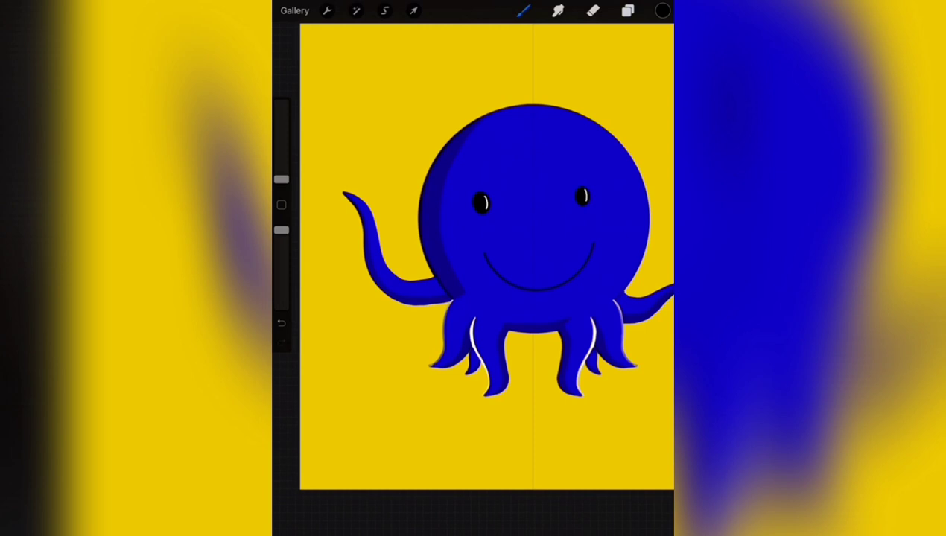
Step: Draw a black half-oval hat, arc plus straight edge, on the raised left tentacle tip
{"action": "scroll", "coordinate": [418, 298], "scroll_direction": "up", "scroll_amount": 3}
{"action": "scroll", "coordinate": [417, 299], "scroll_direction": "up", "scroll_amount": 3}
{"action": "mouse_move", "coordinate": [412, 141]}
{"action": "left_mouse_down"}
{"action": "mouse_move", "coordinate": [406, 212]}
{"action": "mouse_move", "coordinate": [443, 195]}
{"action": "left_mouse_up"}
{"action": "left_click", "coordinate": [473, 28]}
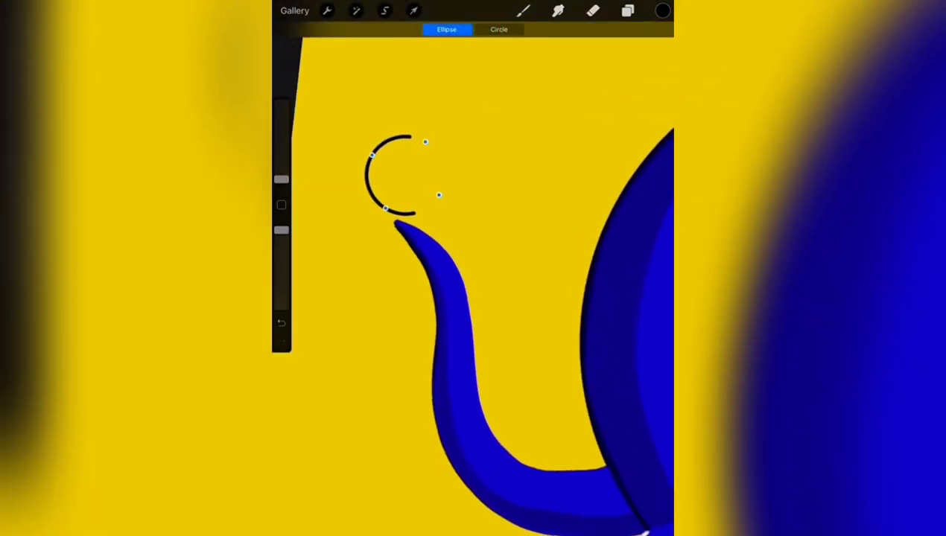
{"action": "left_click_drag", "start_coordinate": [411, 135], "coordinate": [419, 214]}
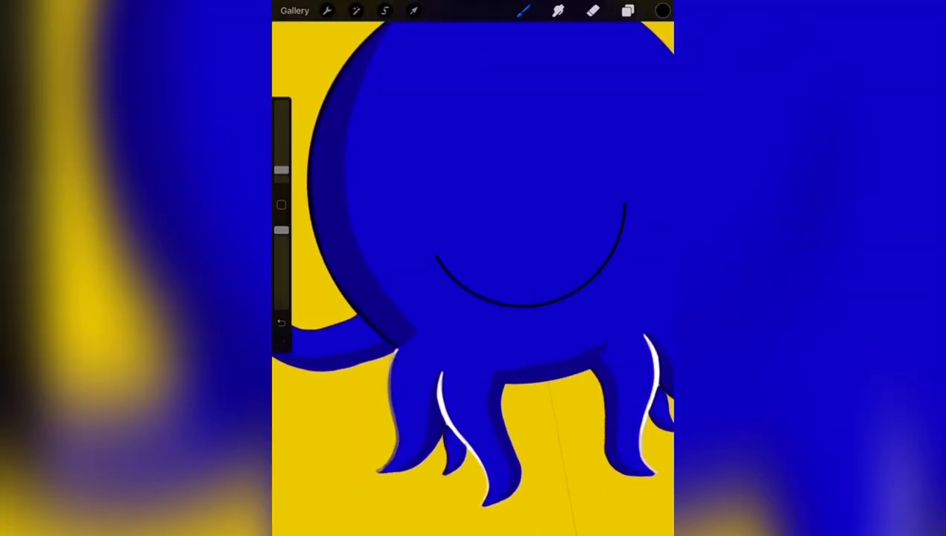
Step: Draw QuickShape eye ovals, shrinking and shifting the first left, then adding one on the right
{"action": "left_click_drag", "start_coordinate": [407, 143], "coordinate": [415, 142]}
{"action": "left_click", "coordinate": [472, 30]}
{"action": "left_click_drag", "start_coordinate": [440, 205], "coordinate": [418, 173]}
{"action": "left_click_drag", "start_coordinate": [445, 140], "coordinate": [406, 161]}
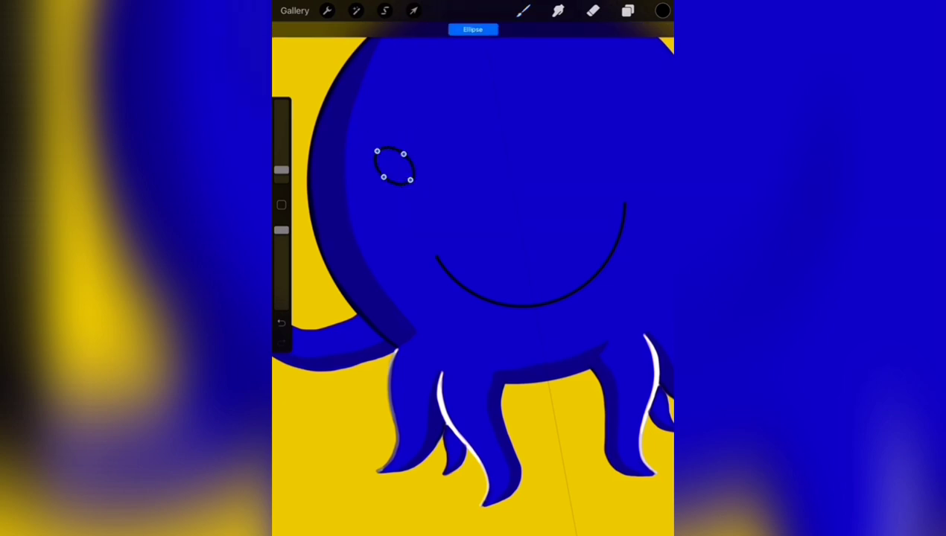
{"action": "mouse_move", "coordinate": [388, 109]}
{"action": "left_mouse_down"}
{"action": "mouse_move", "coordinate": [368, 174]}
{"action": "mouse_move", "coordinate": [388, 195]}
{"action": "left_mouse_up"}
{"action": "left_click", "coordinate": [578, 63]}
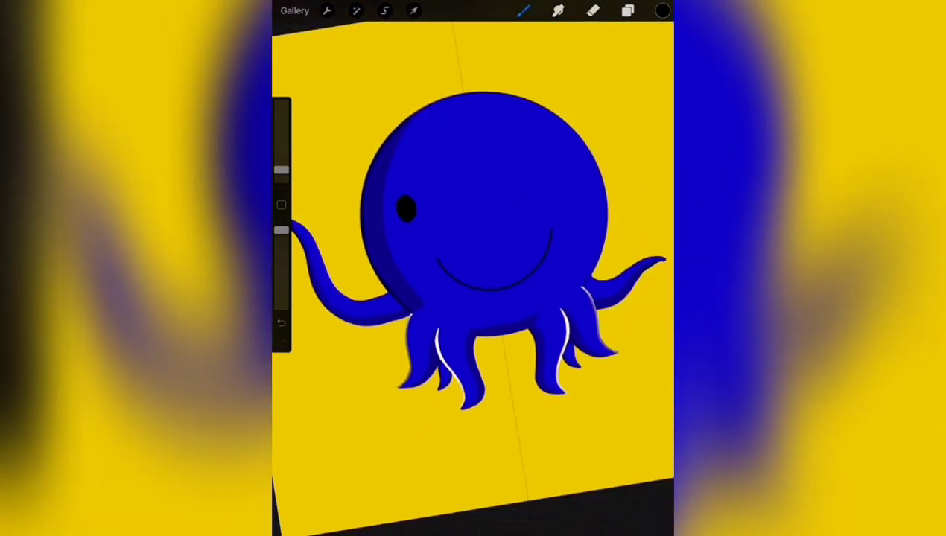
{"action": "key", "text": "ctrl+z"}
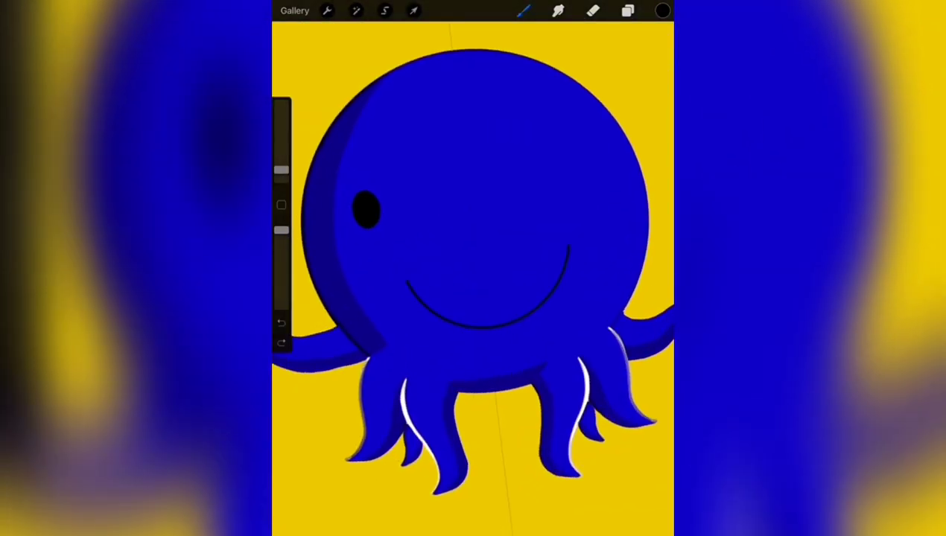
{"action": "left_click_drag", "start_coordinate": [555, 152], "coordinate": [550, 150]}
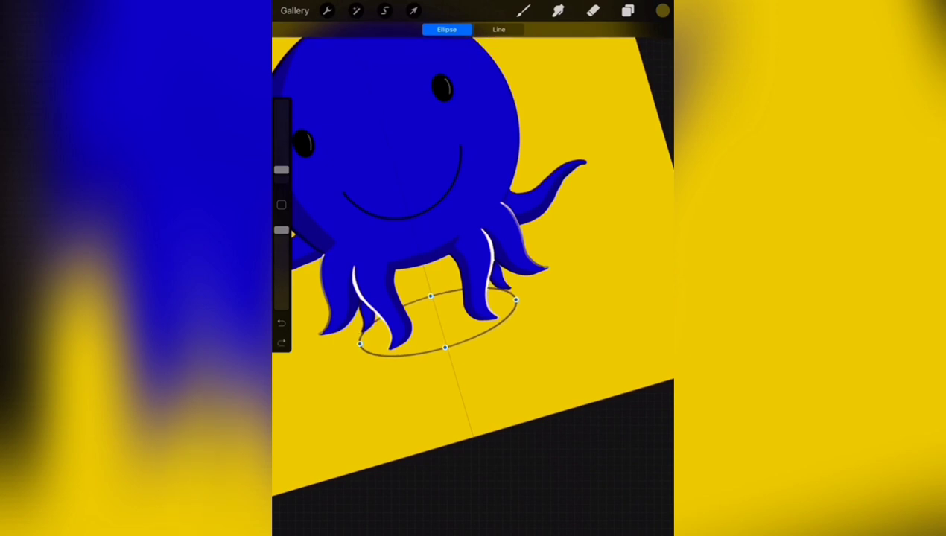
Step: Scale the olive shadow oval with Uniform Transform to fit beneath the tentacles
{"action": "left_click", "coordinate": [414, 10]}
{"action": "left_click_drag", "start_coordinate": [345, 364], "coordinate": [351, 371]}
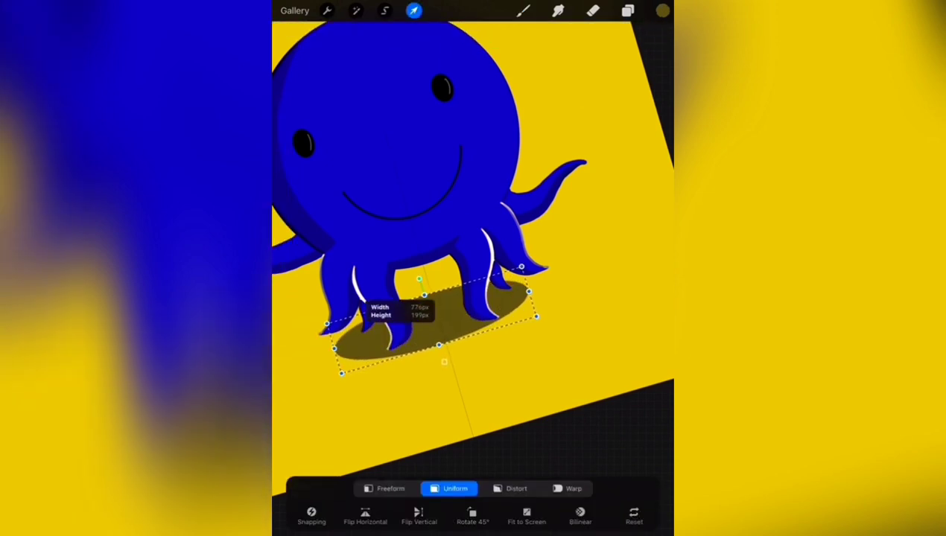
{"action": "left_click_drag", "start_coordinate": [337, 324], "coordinate": [339, 323]}
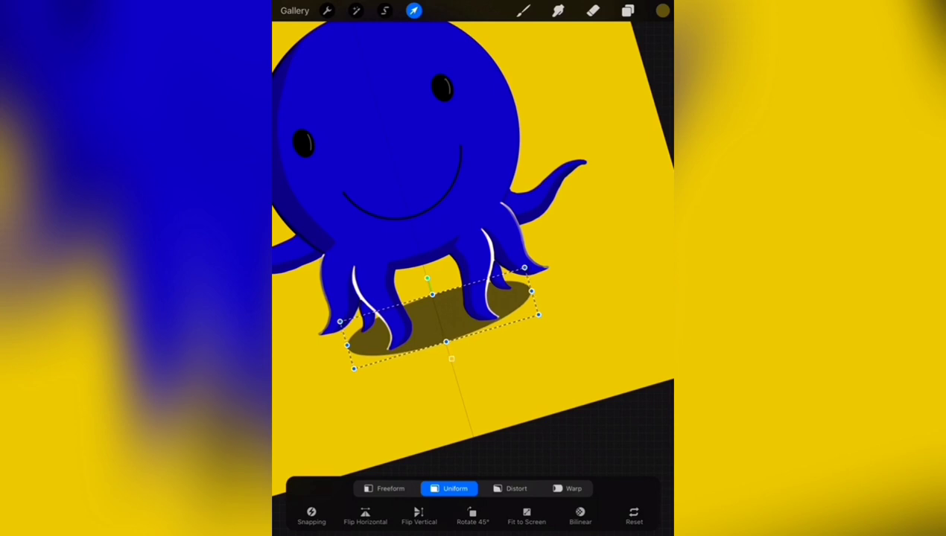
{"action": "left_click", "coordinate": [523, 10]}
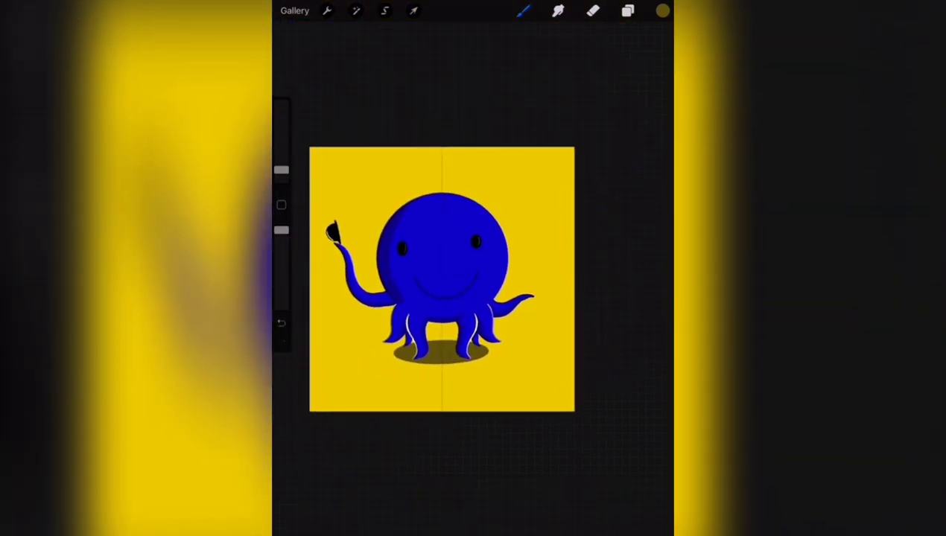
{"action": "left_click", "coordinate": [414, 10]}
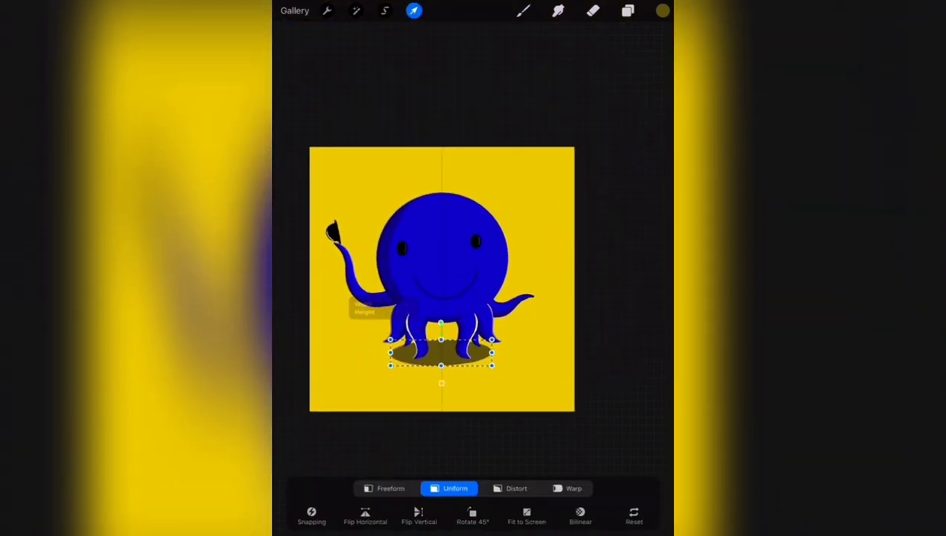
{"action": "left_click_drag", "start_coordinate": [442, 346], "coordinate": [498, 353]}
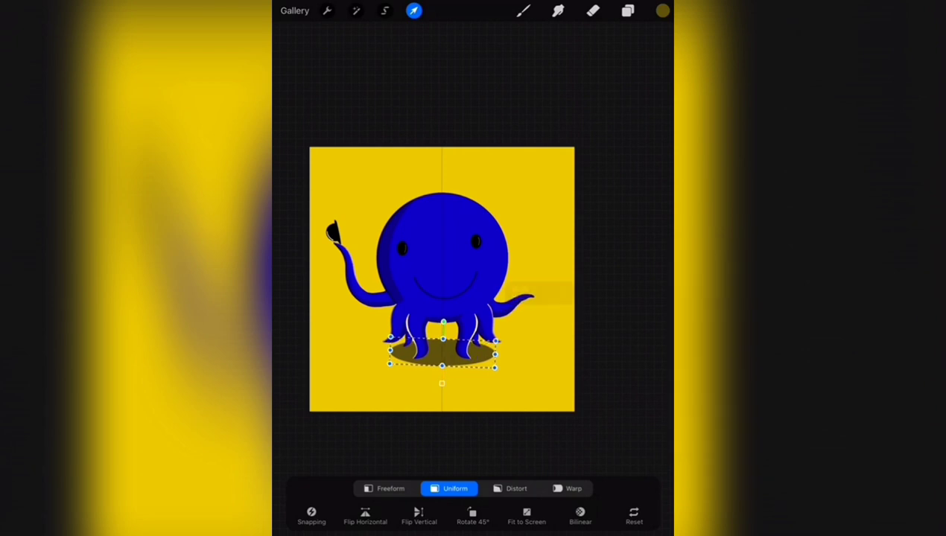
Step: Merge the octopus layers and move the octopus down onto its shadow
{"action": "left_click", "coordinate": [628, 11]}
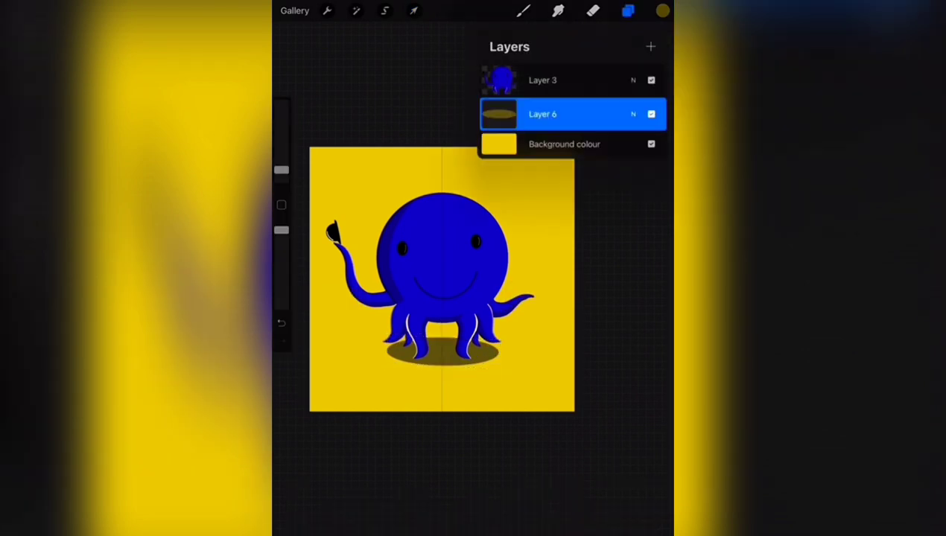
{"action": "left_click", "coordinate": [523, 10]}
{"action": "left_click", "coordinate": [414, 10]}
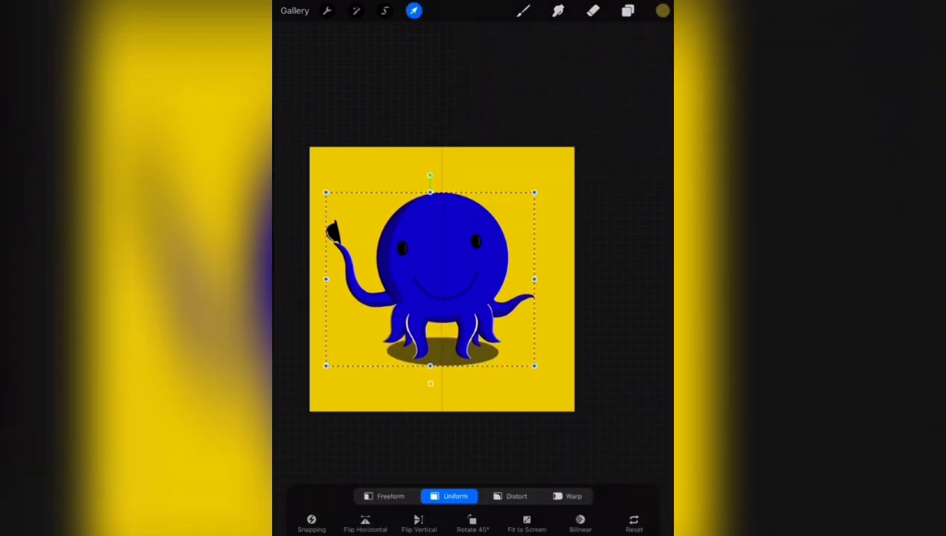
{"action": "left_click_drag", "start_coordinate": [442, 279], "coordinate": [442, 319]}
{"action": "left_click", "coordinate": [414, 10]}
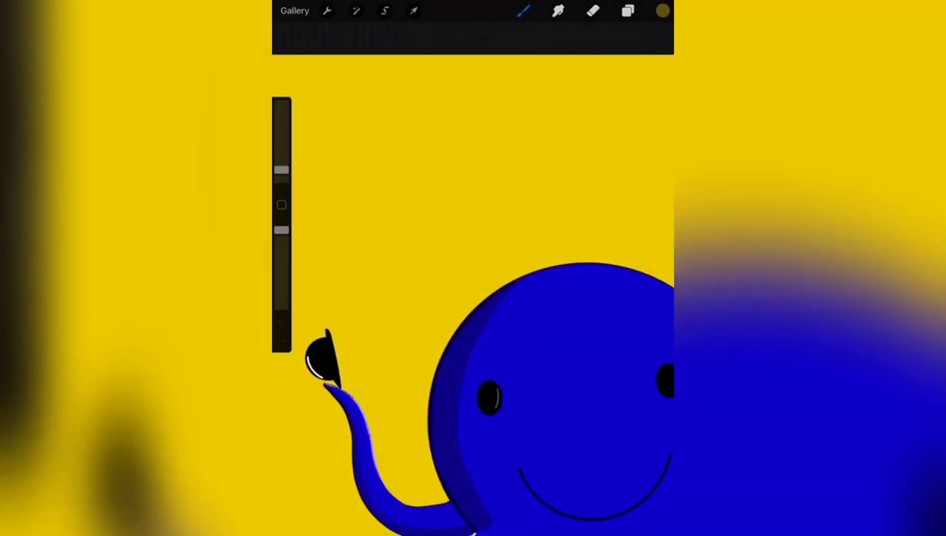